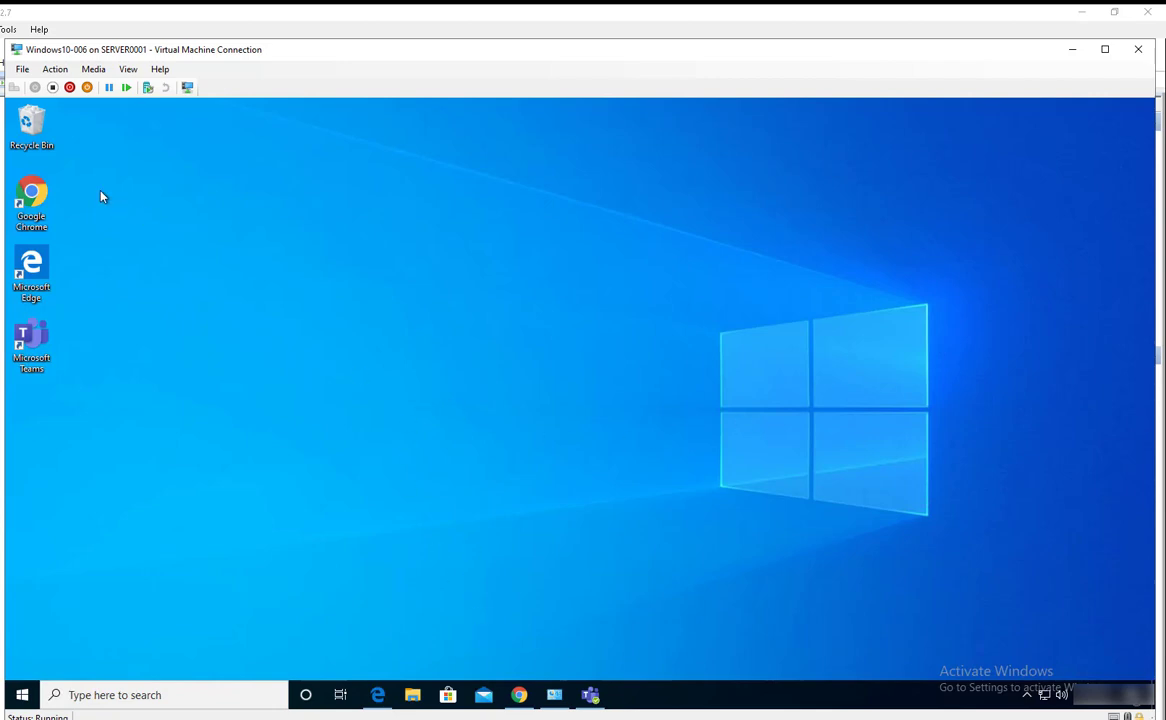
Open Chrome, maximize it, and go to webex.com/downloads
double_click(40, 203)
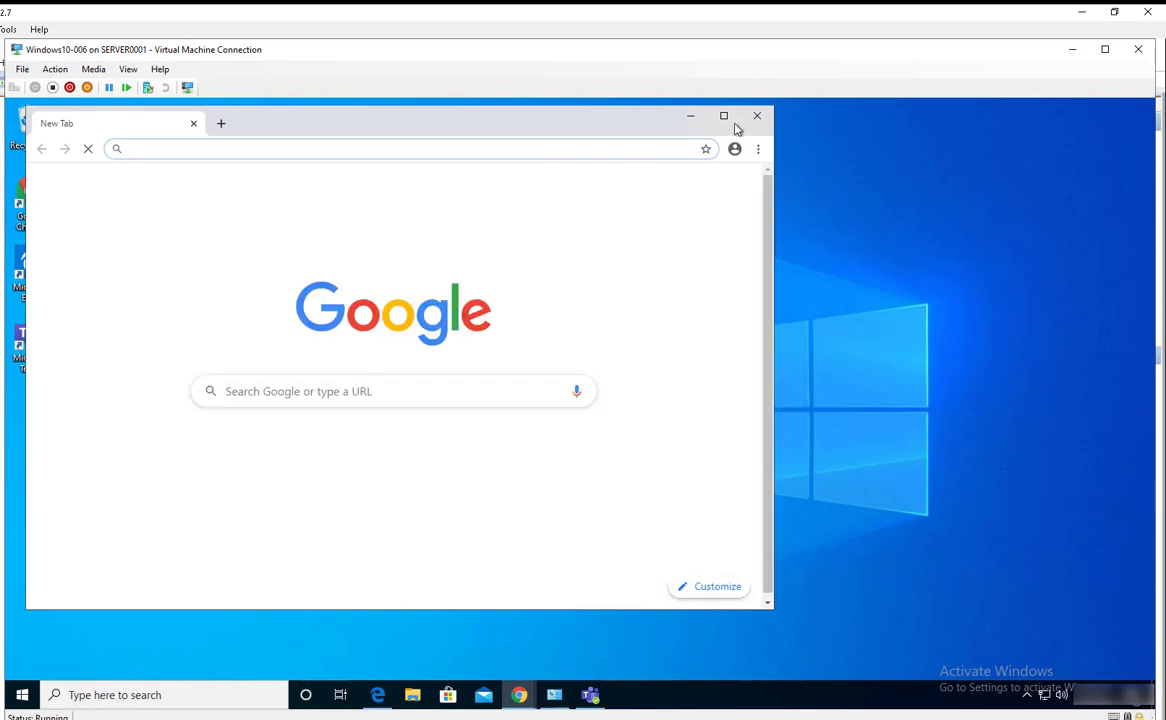
click(728, 116)
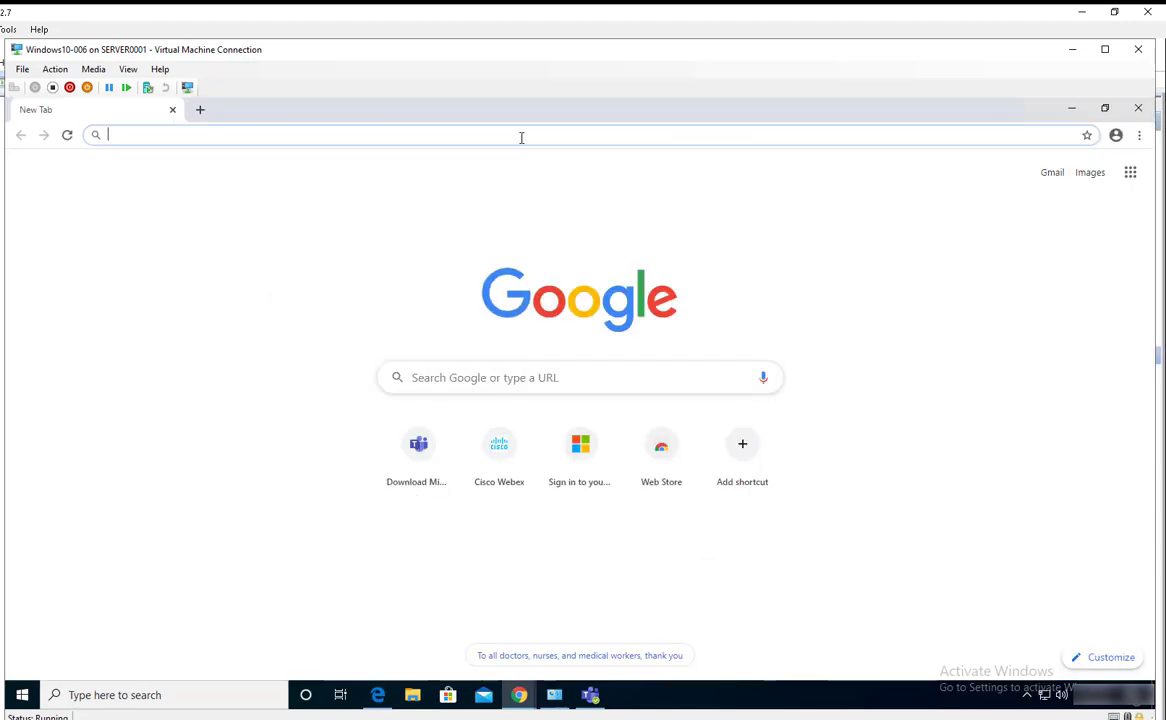
text(webex)
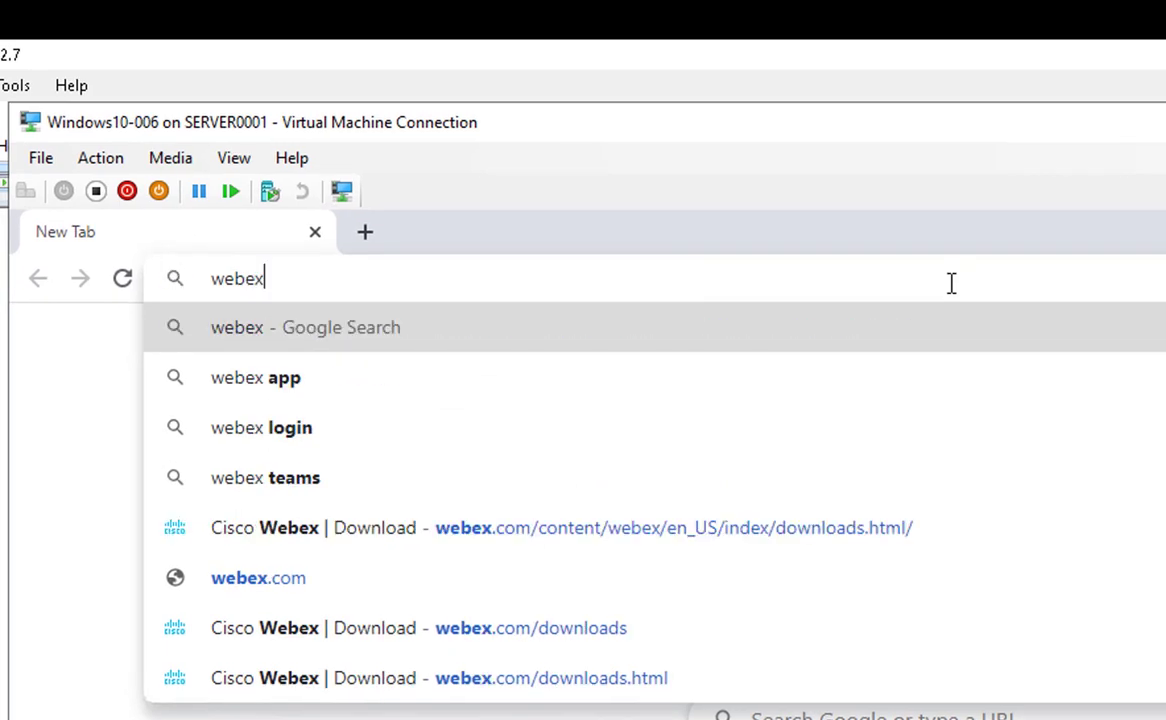
text(.com)
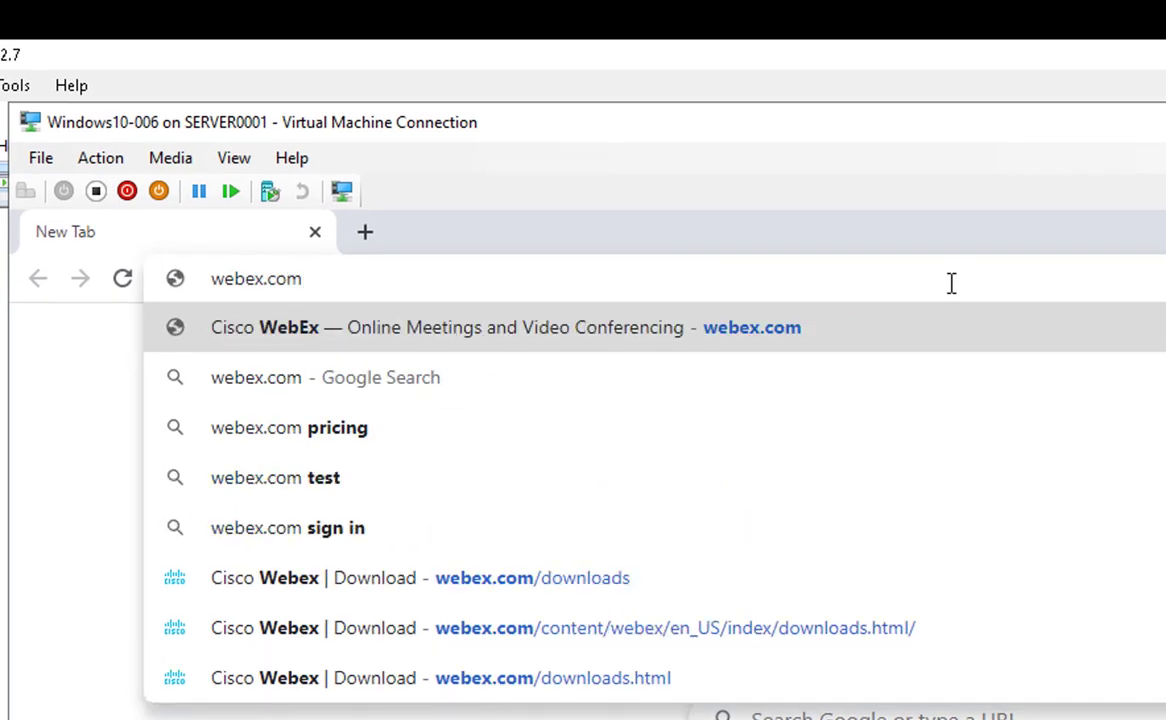
text(/down;)
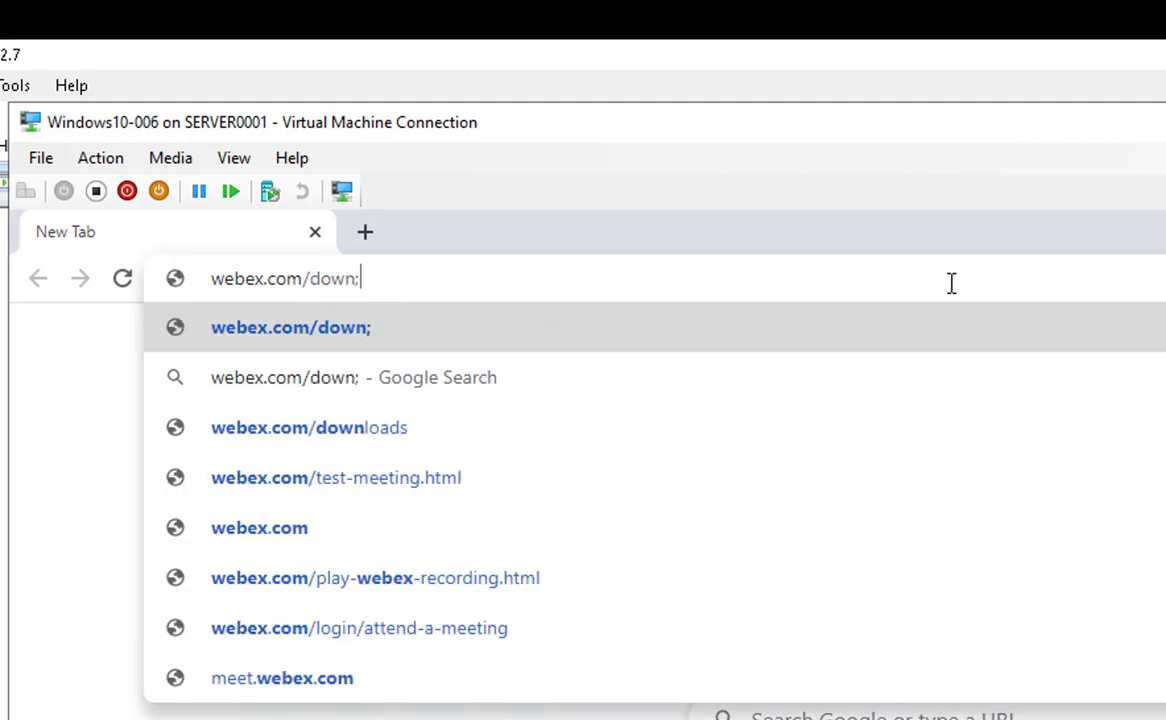
text(p)
key(BackSpace)
key(BackSpace)
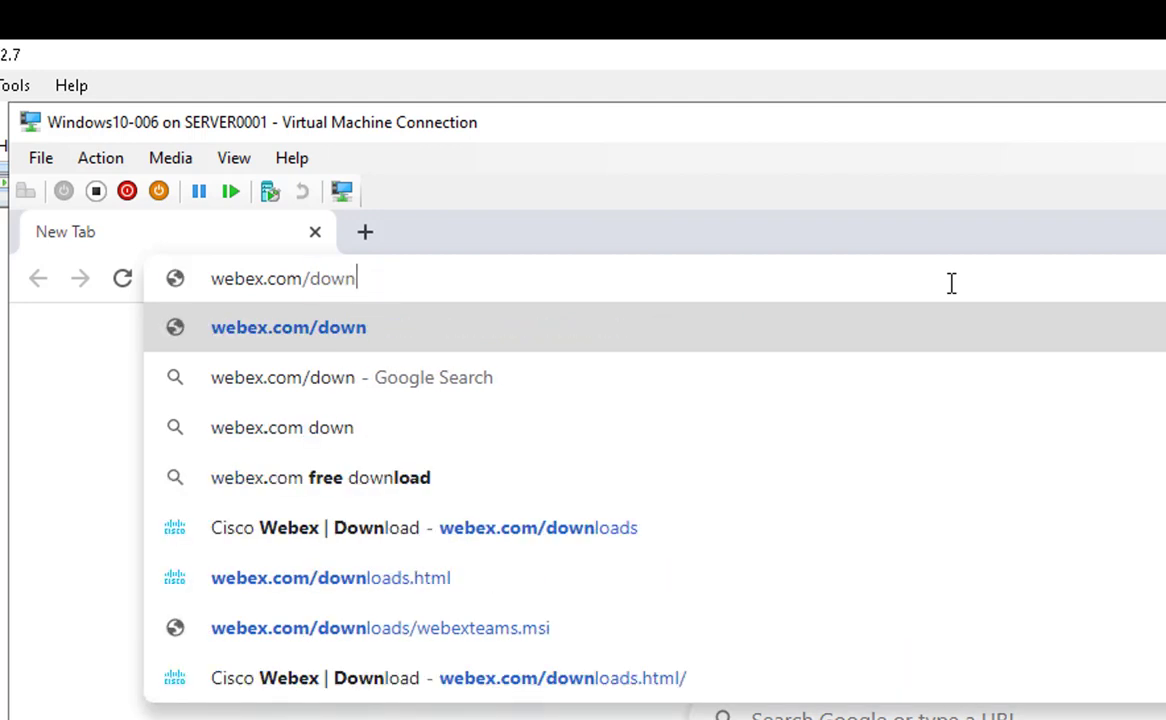
text(loads)
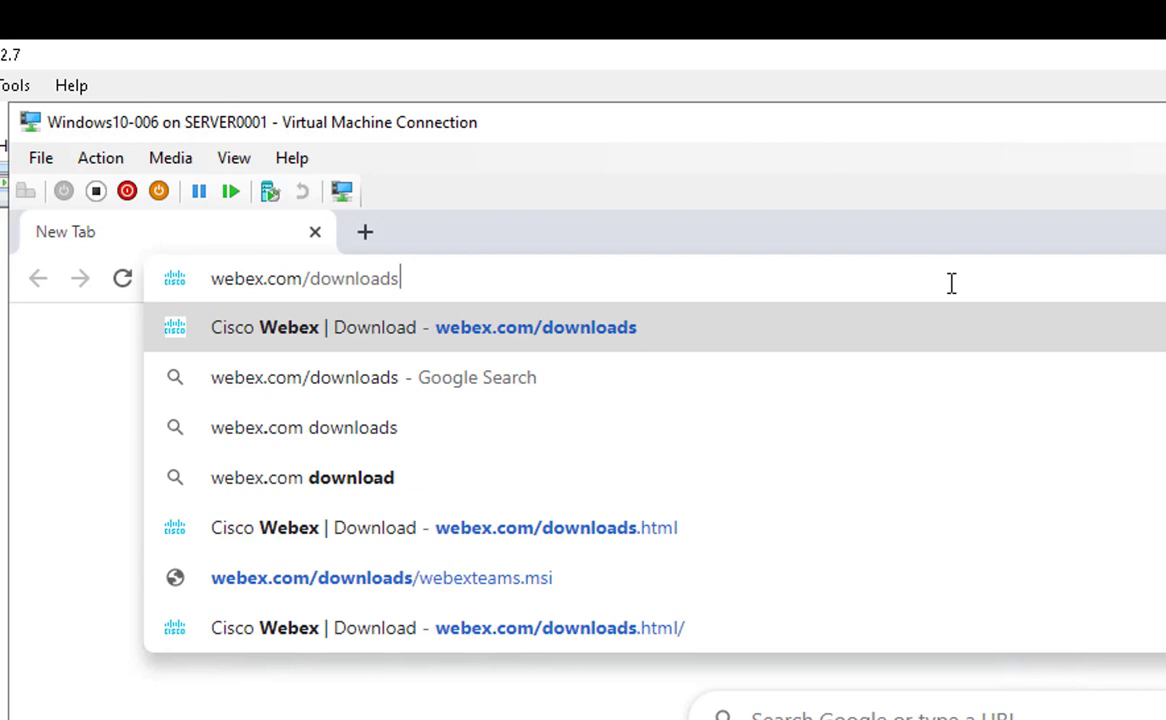
key(Return)
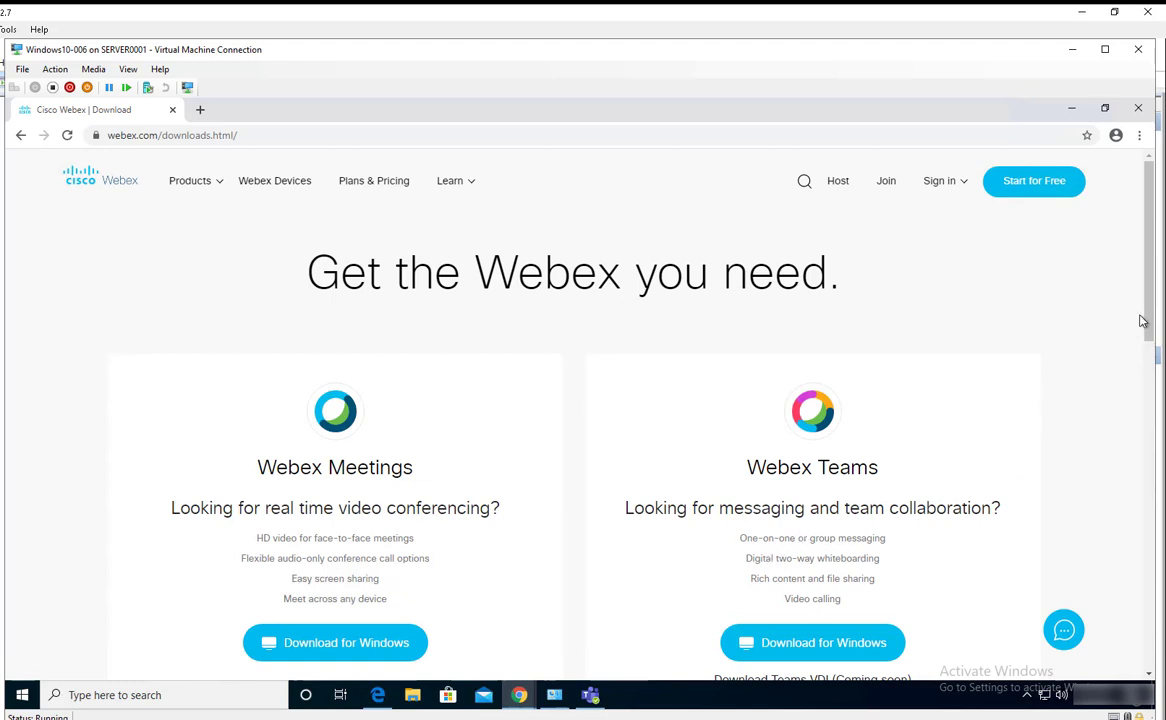
Scroll the downloads page to the Webex Meetings and Webex Teams Windows downloads
drag(1144, 320, 1151, 341)
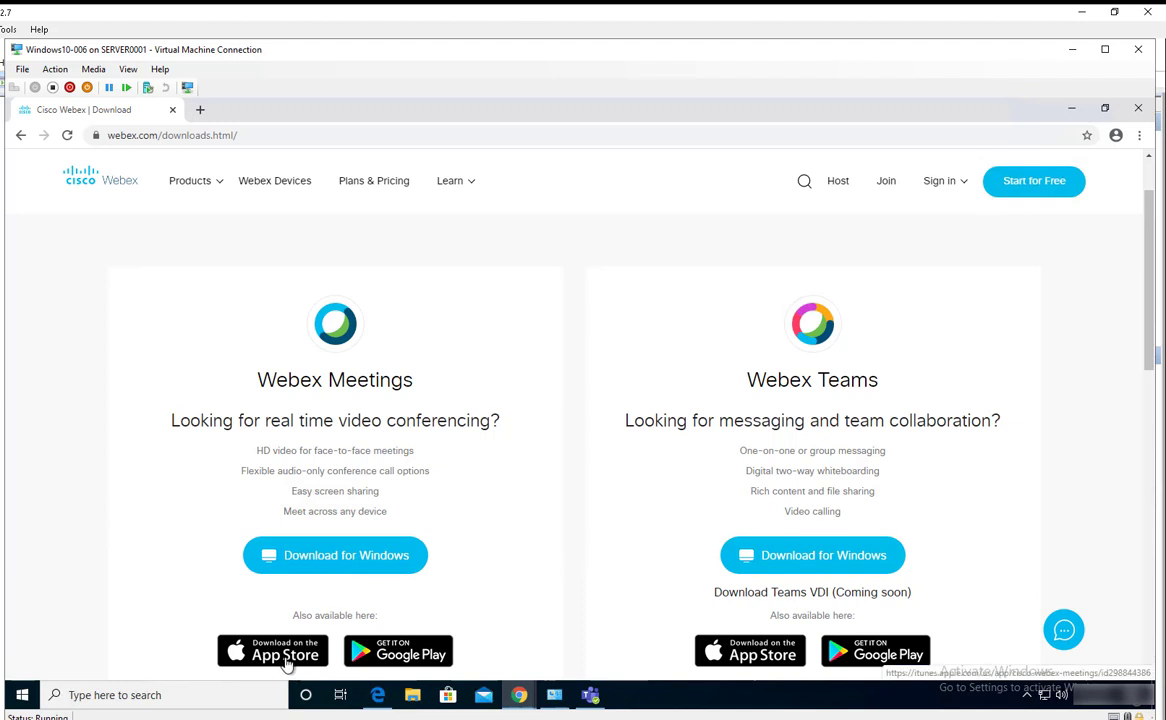
Download webexapp.msi and WebexTeams.msi for Windows, then open the webexapp.msi download menu
click(352, 567)
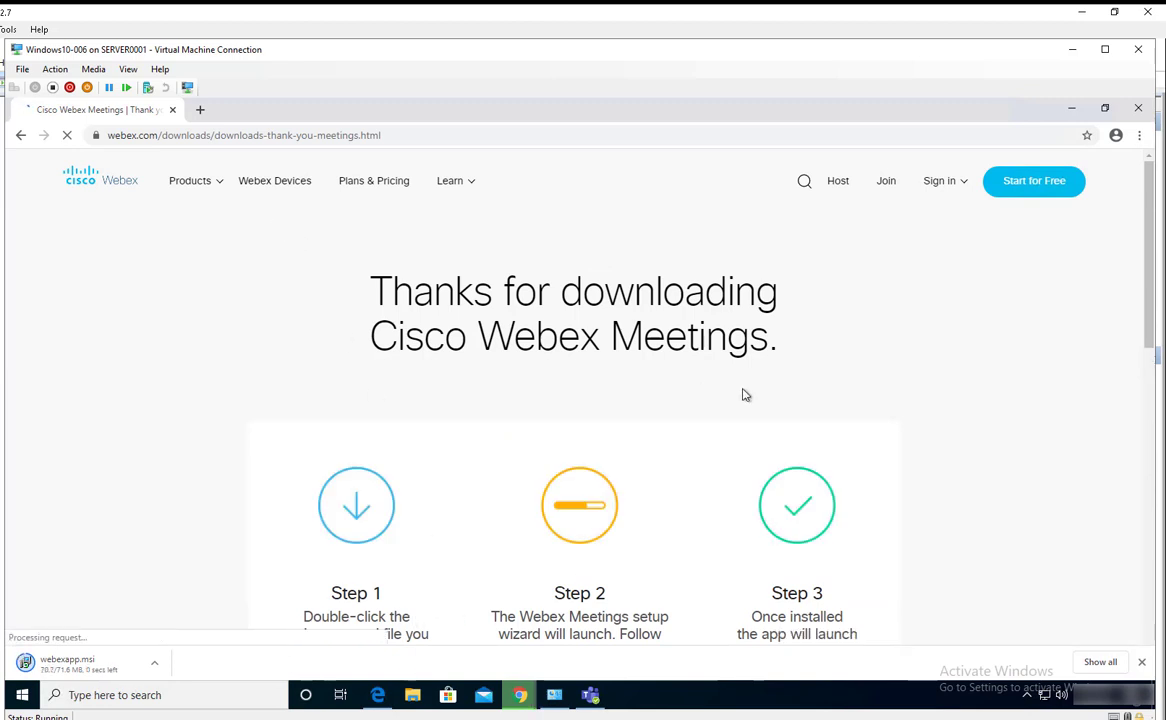
scroll(877, 411, down, 1)
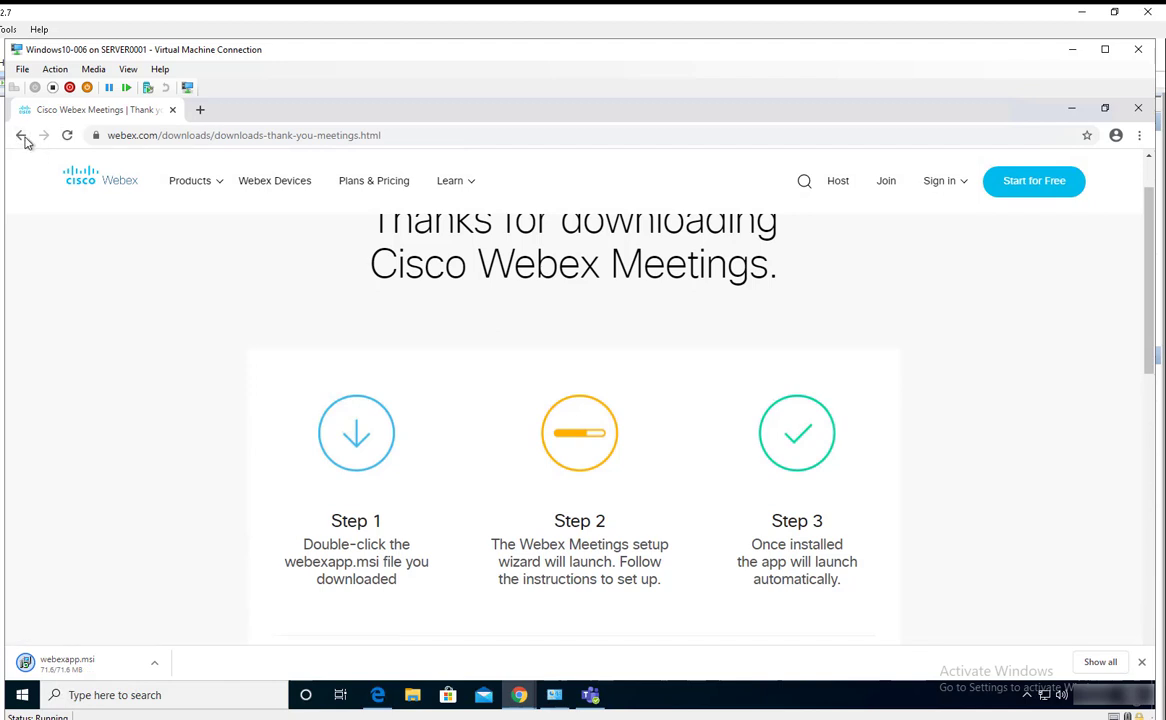
click(22, 136)
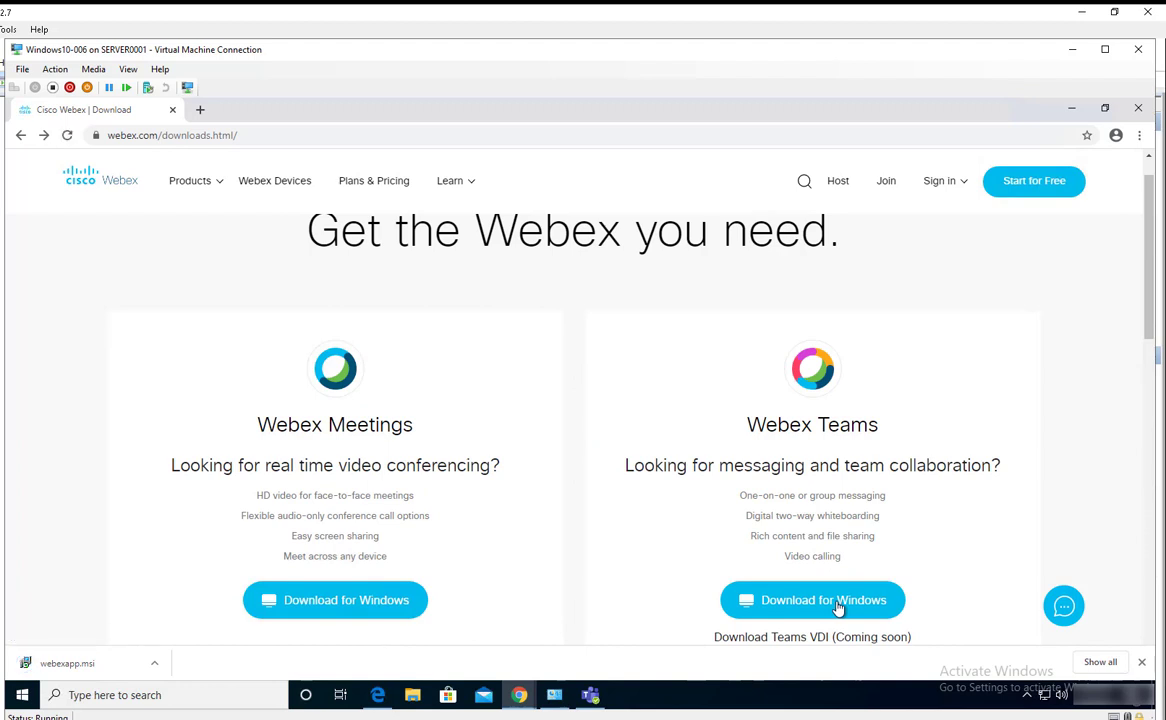
click(755, 598)
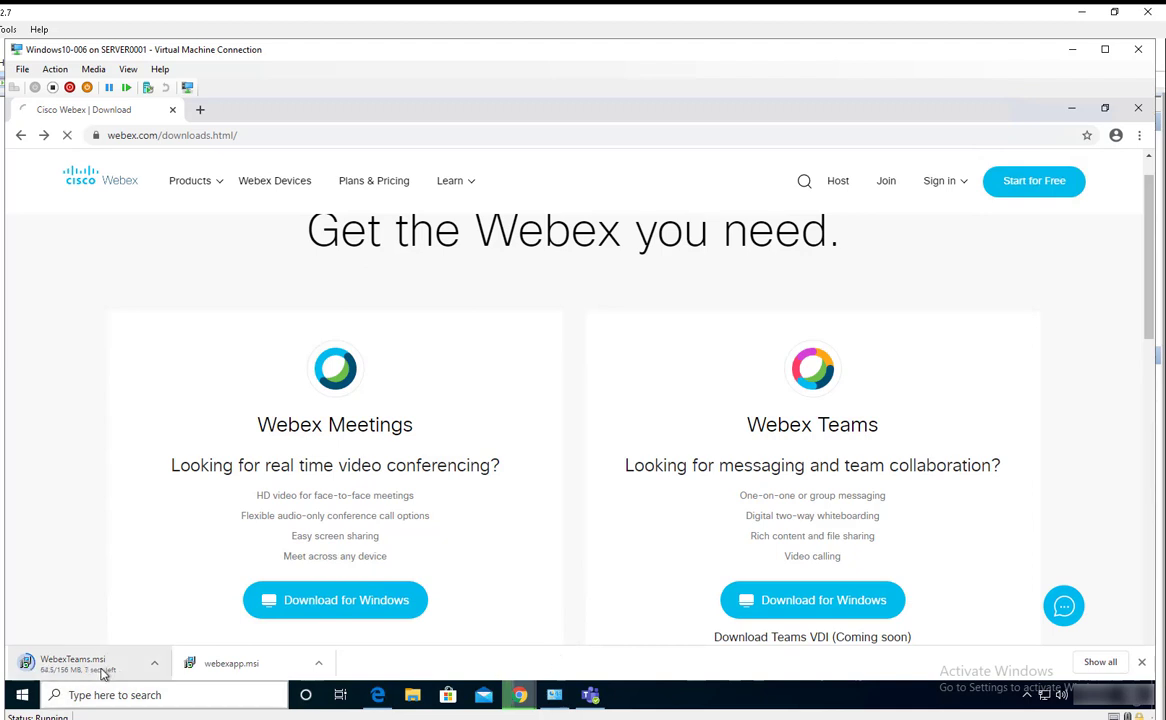
click(318, 663)
Show webexapp.msi in the Downloads folder and launch its Install command
click(349, 622)
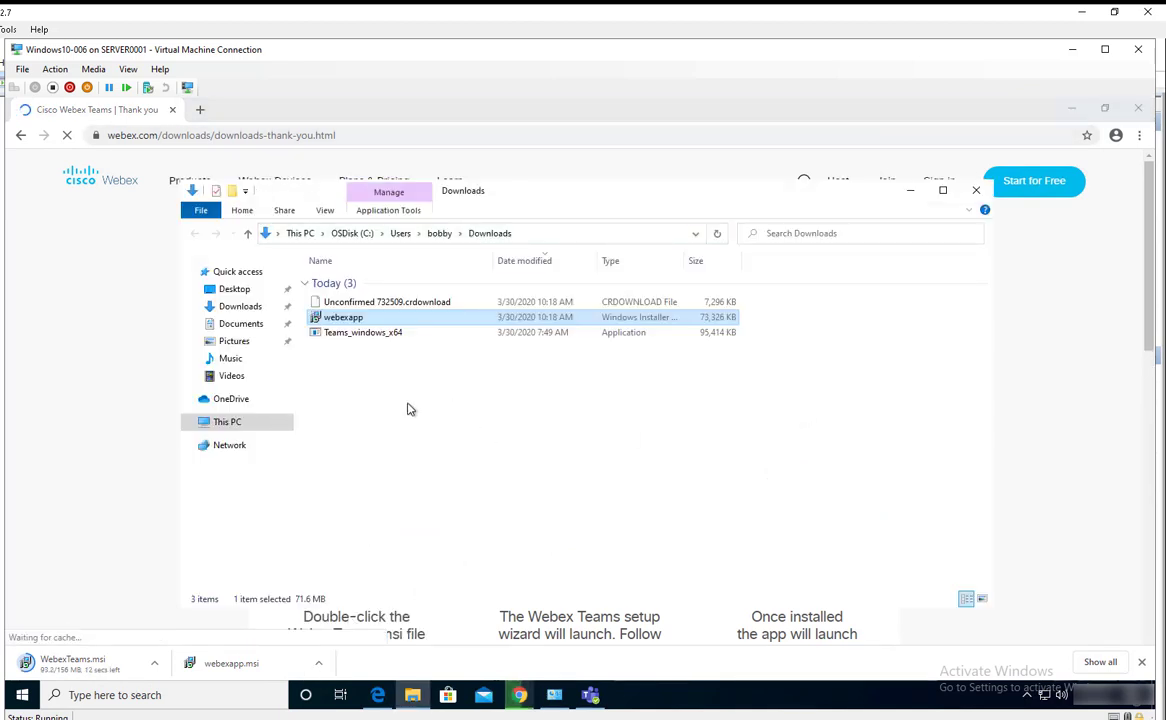
double_click(355, 320)
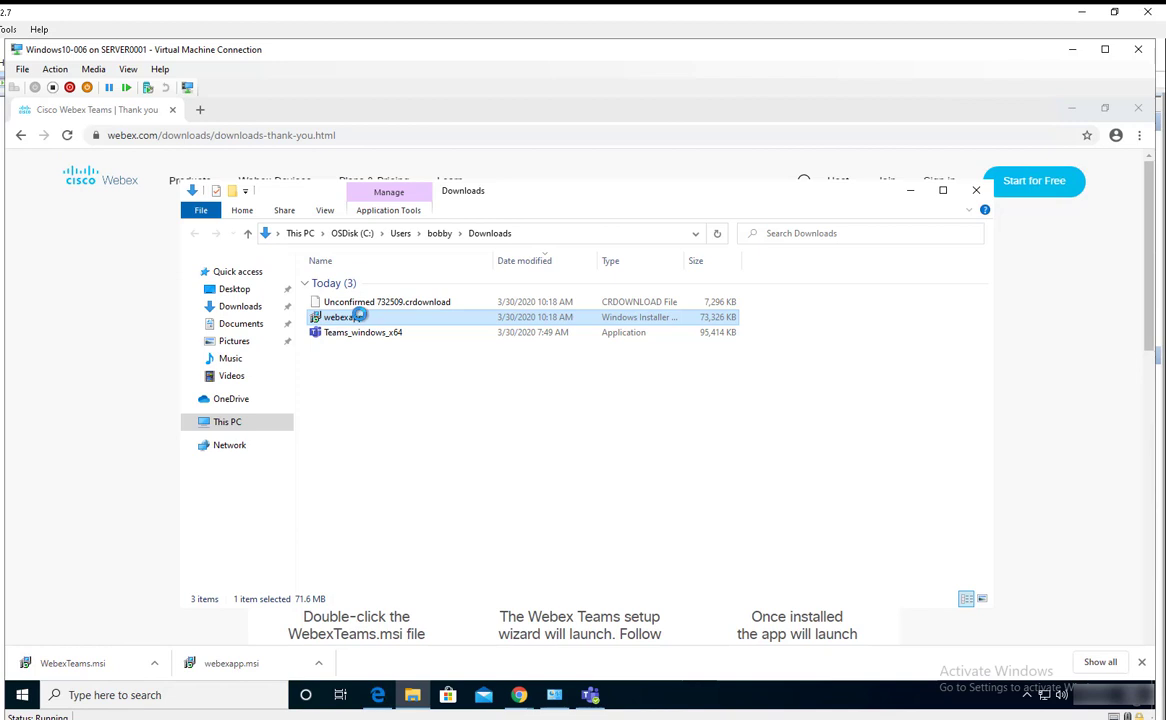
right_click(357, 321)
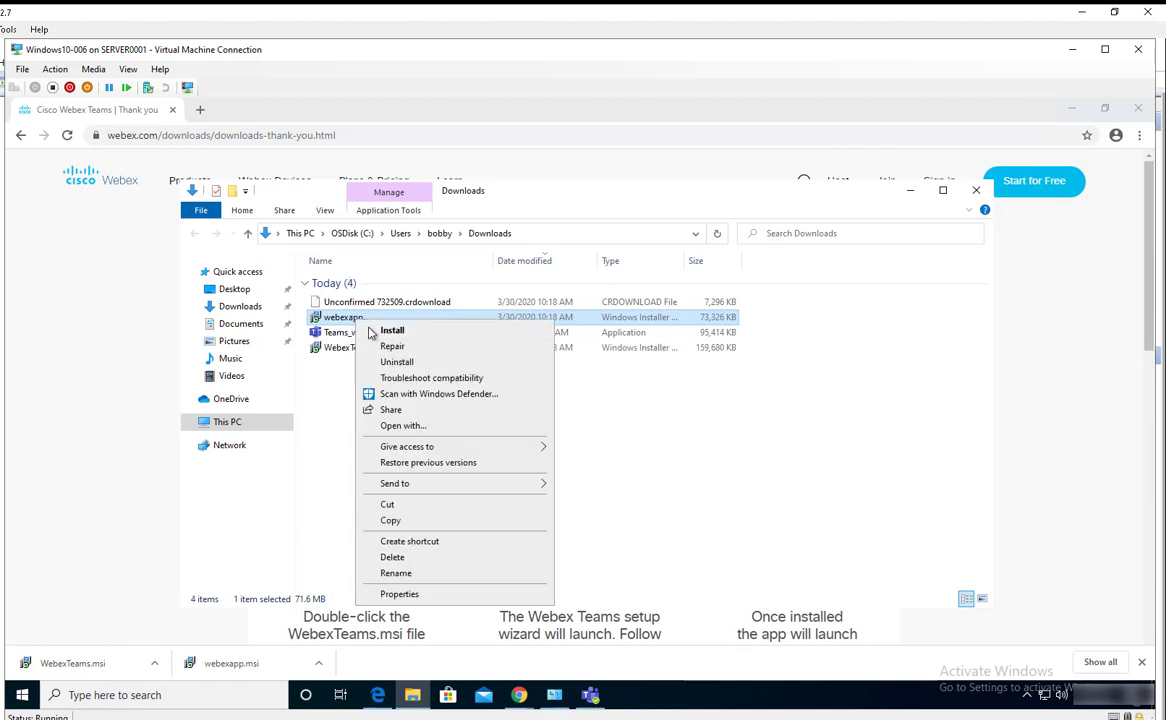
click(383, 333)
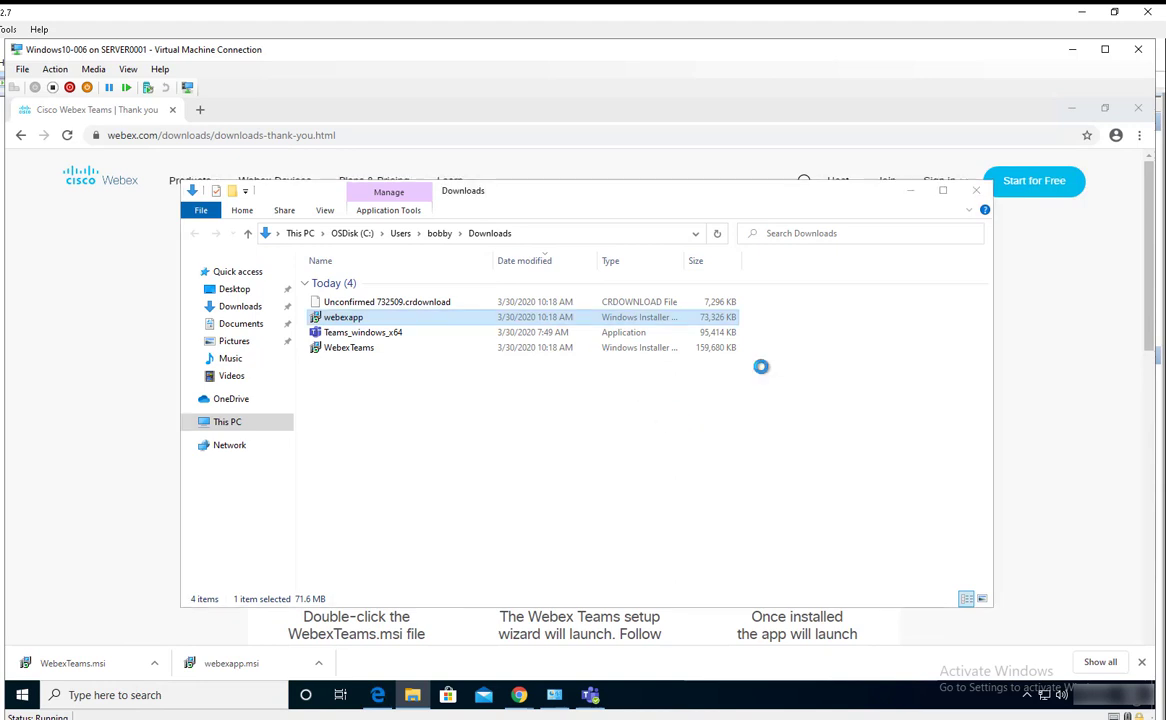
Minimize Chrome, accept the Webex Meetings licence terms, and start the installation
click(1071, 108)
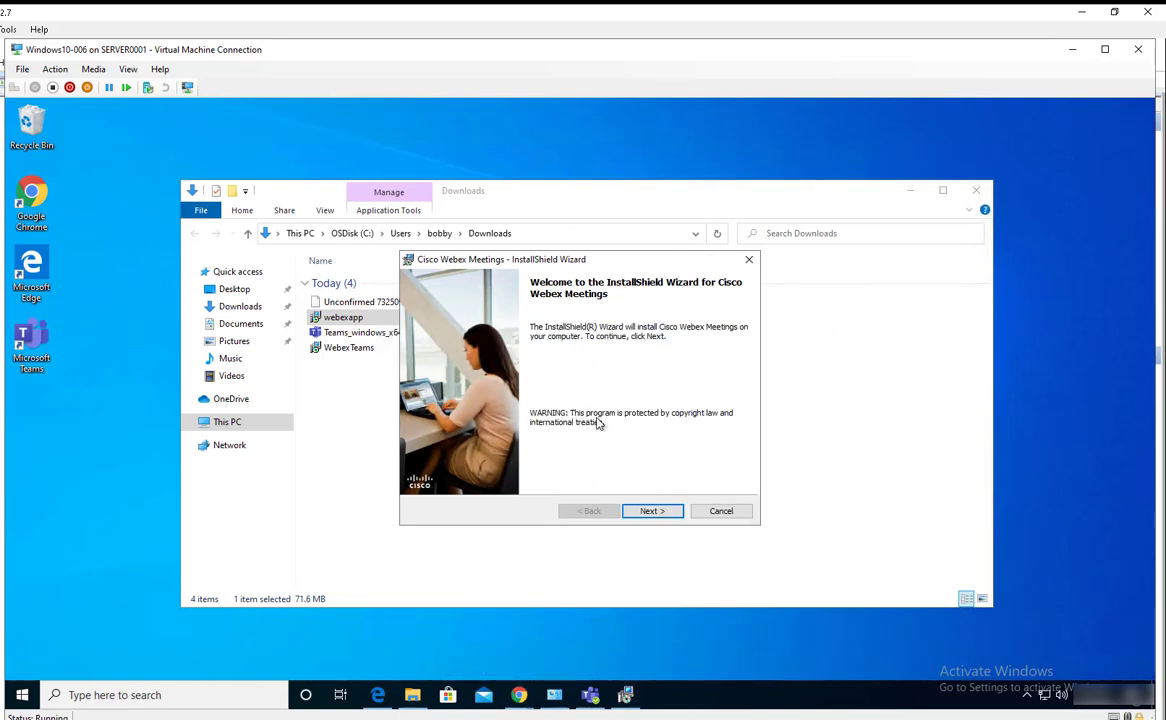
click(651, 512)
click(474, 460)
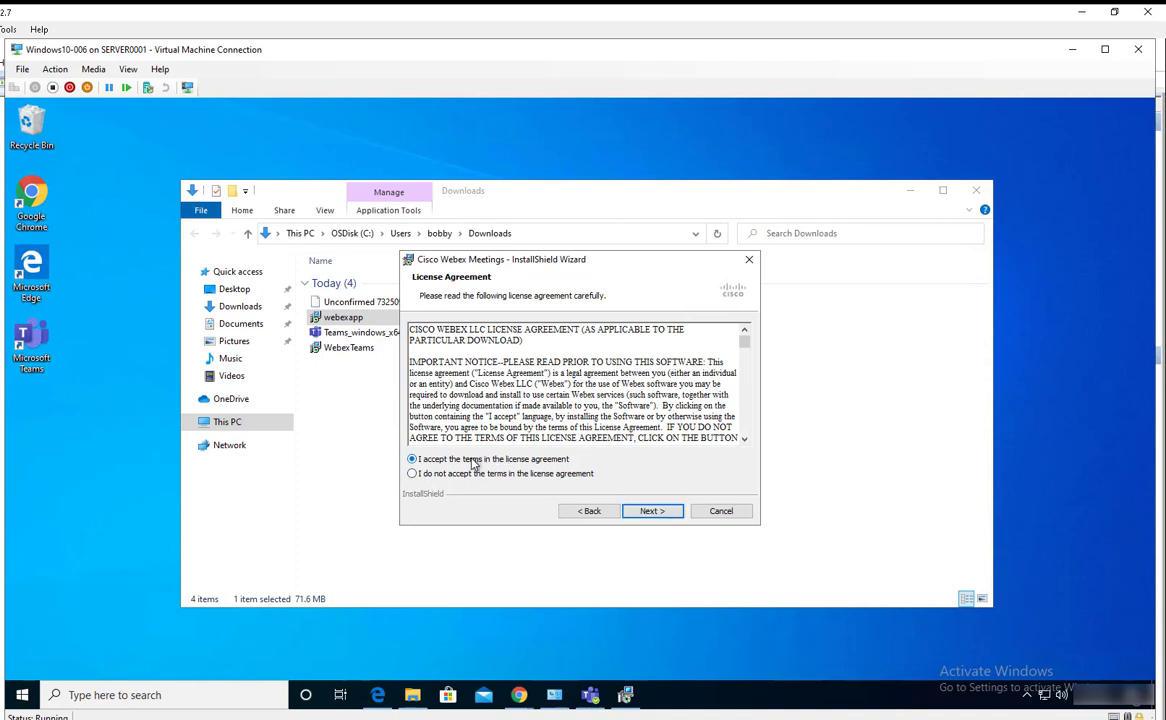
click(649, 512)
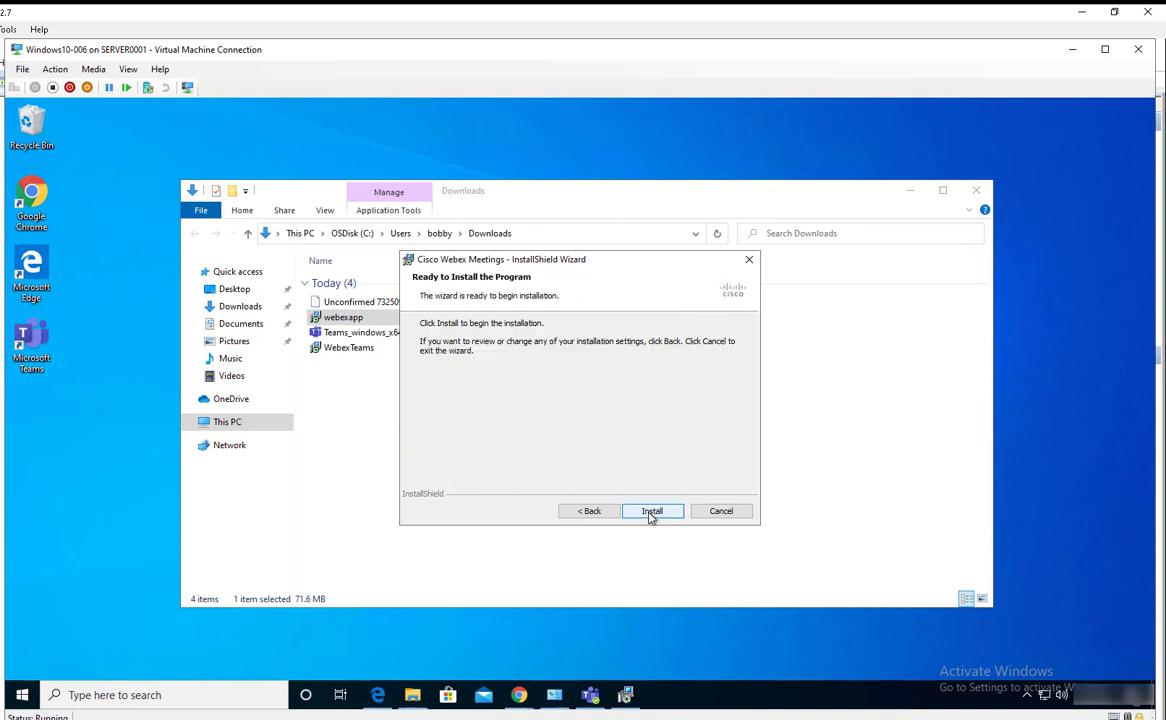
click(651, 512)
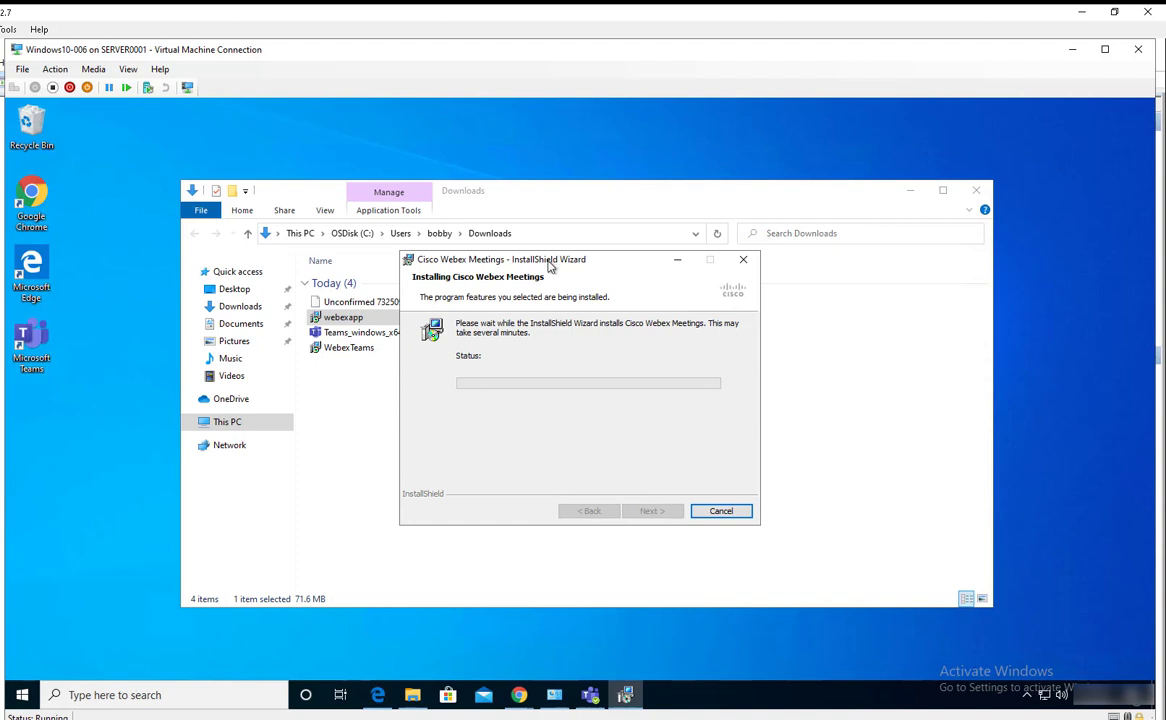
Reposition the Webex Meetings installer window slightly down and to the right
mouse_move(549, 262)
mouse_down()
mouse_move(625, 308)
mouse_move(591, 286)
mouse_up()
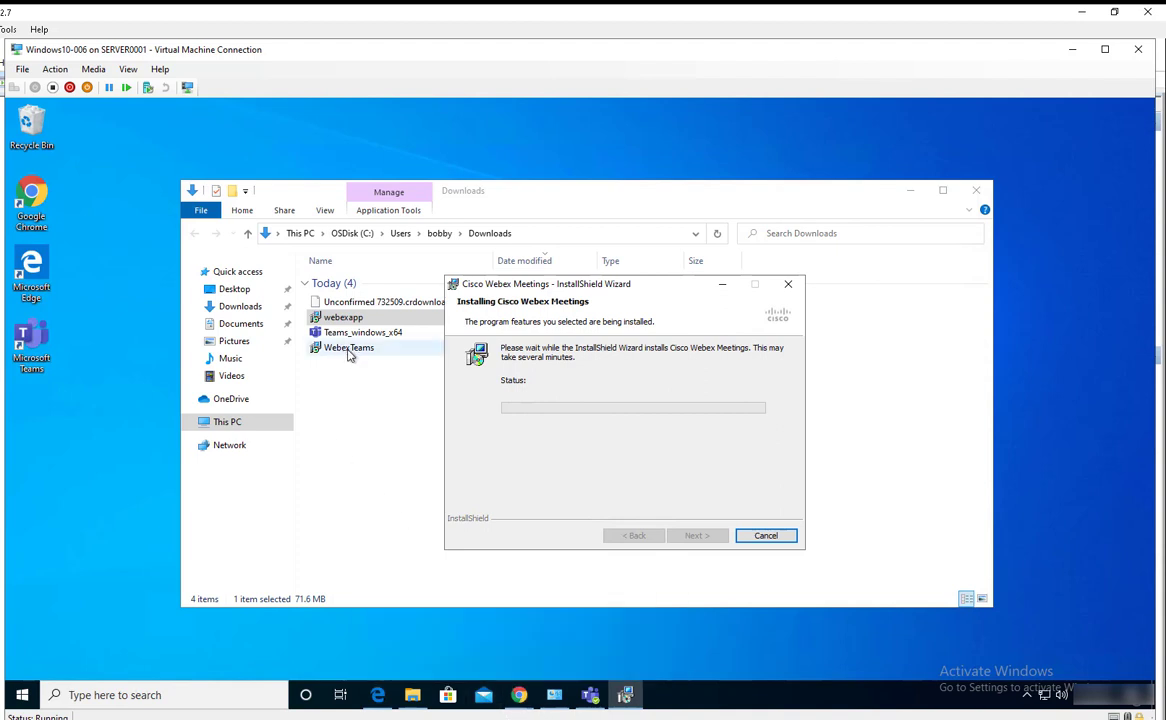
mouse_move(569, 292)
mouse_down()
mouse_move(559, 313)
mouse_move(615, 233)
mouse_up()
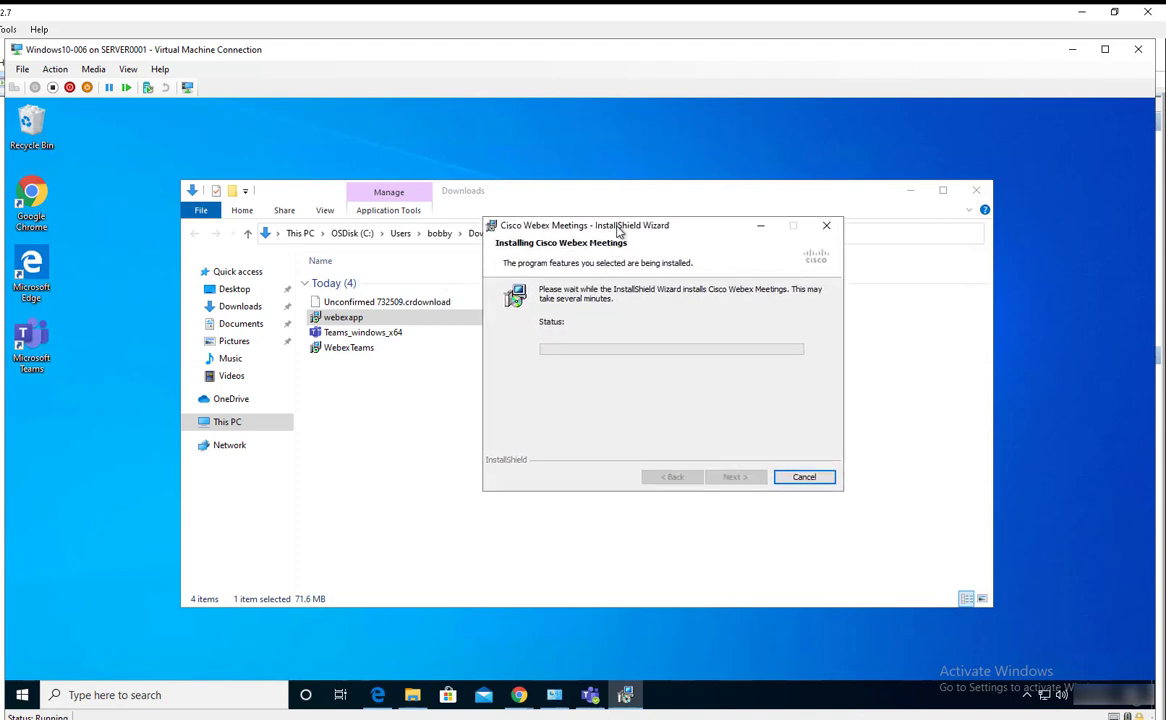
drag(619, 232, 608, 240)
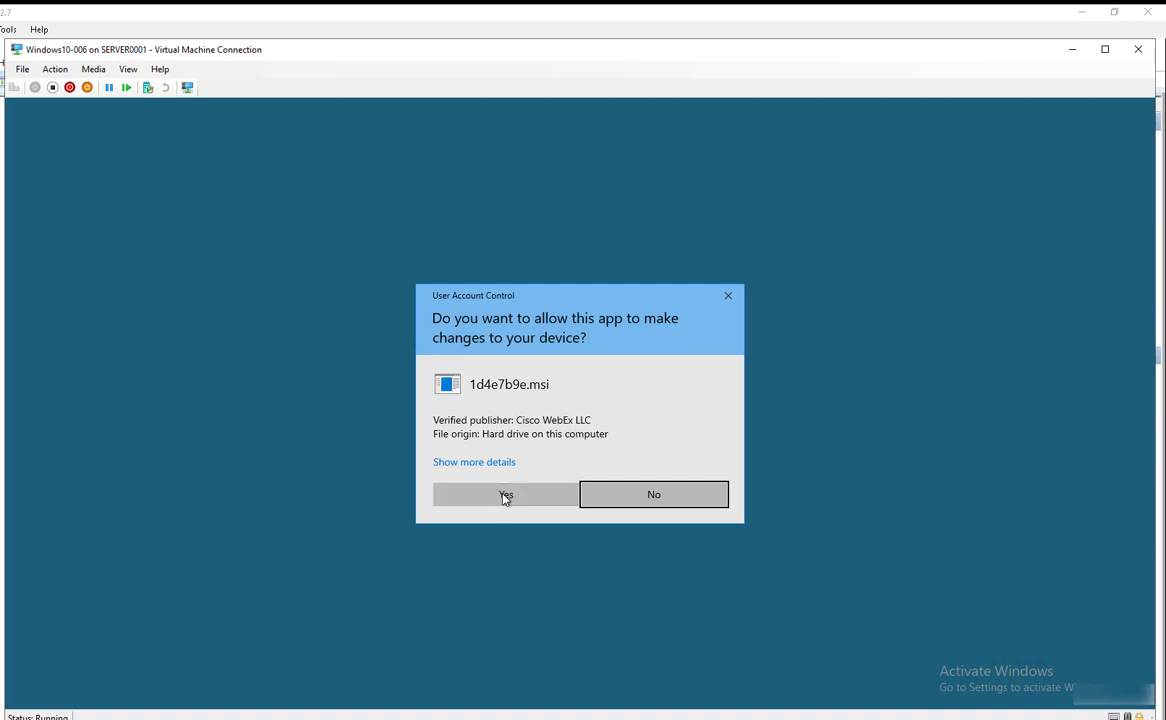
Approve the User Account Control prompt so the Webex Meetings installation completes
click(504, 496)
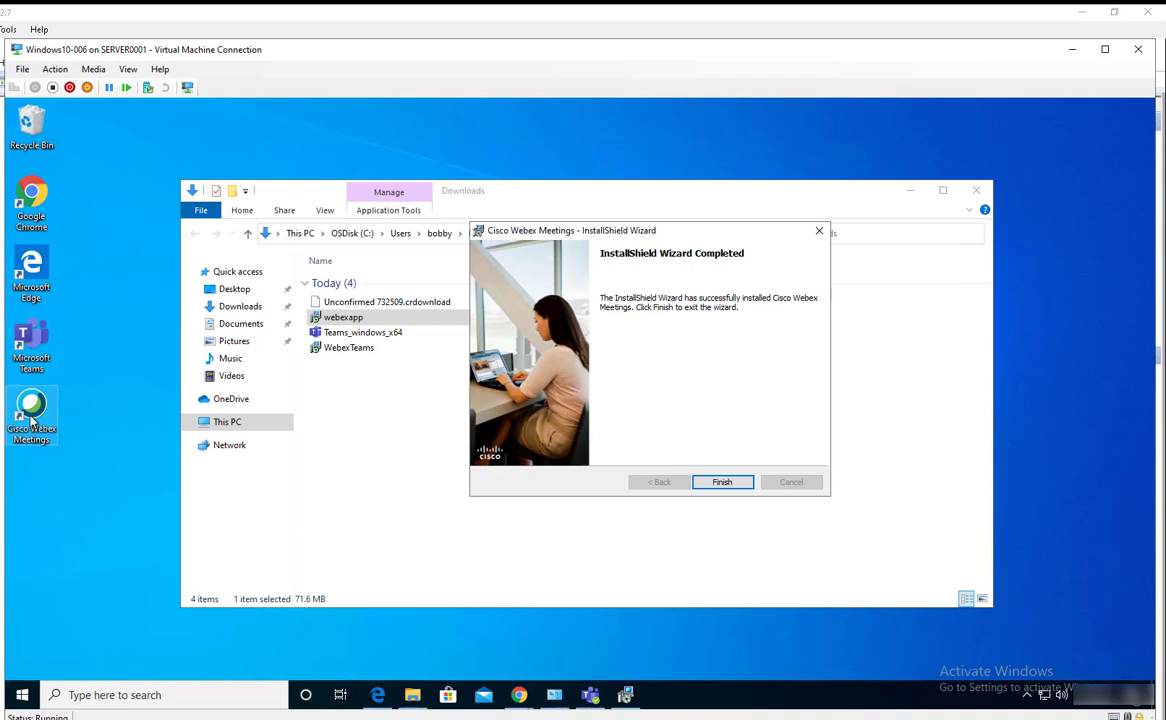
Close the finished Webex Meetings installer and minimize its sign-in window
click(719, 484)
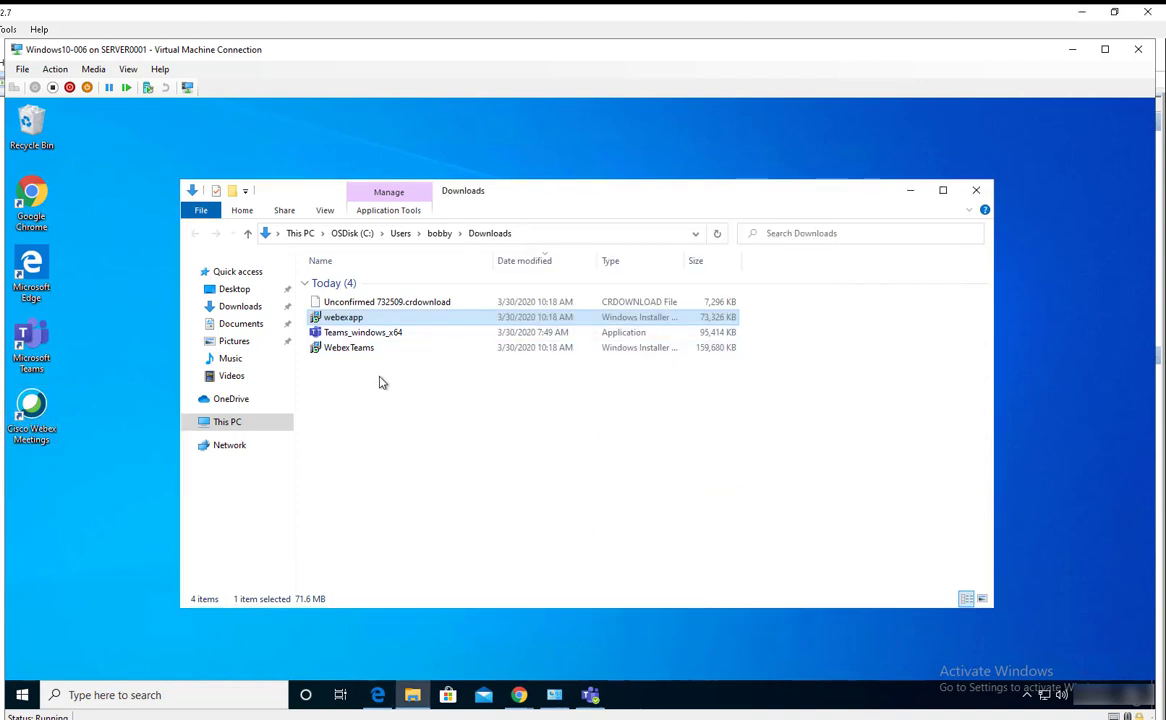
click(357, 348)
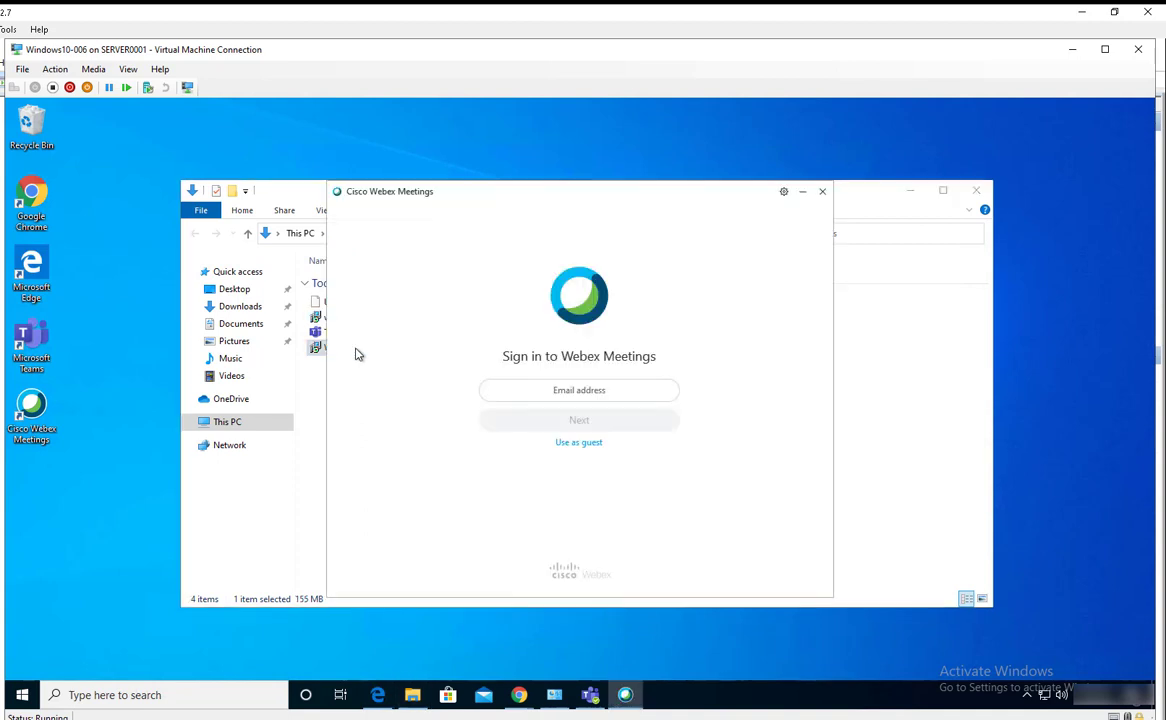
click(801, 195)
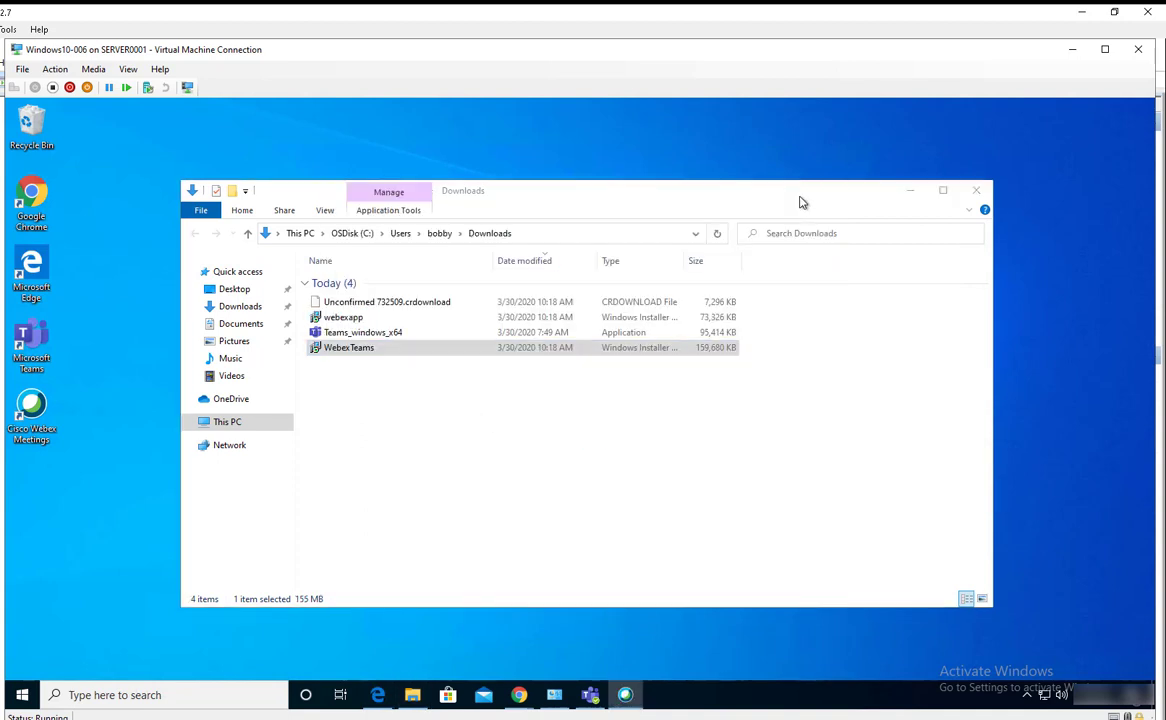
Install Webex Teams from the WebexTeams installer with 'Launch Webex Teams' unchecked
right_click(395, 348)
click(432, 355)
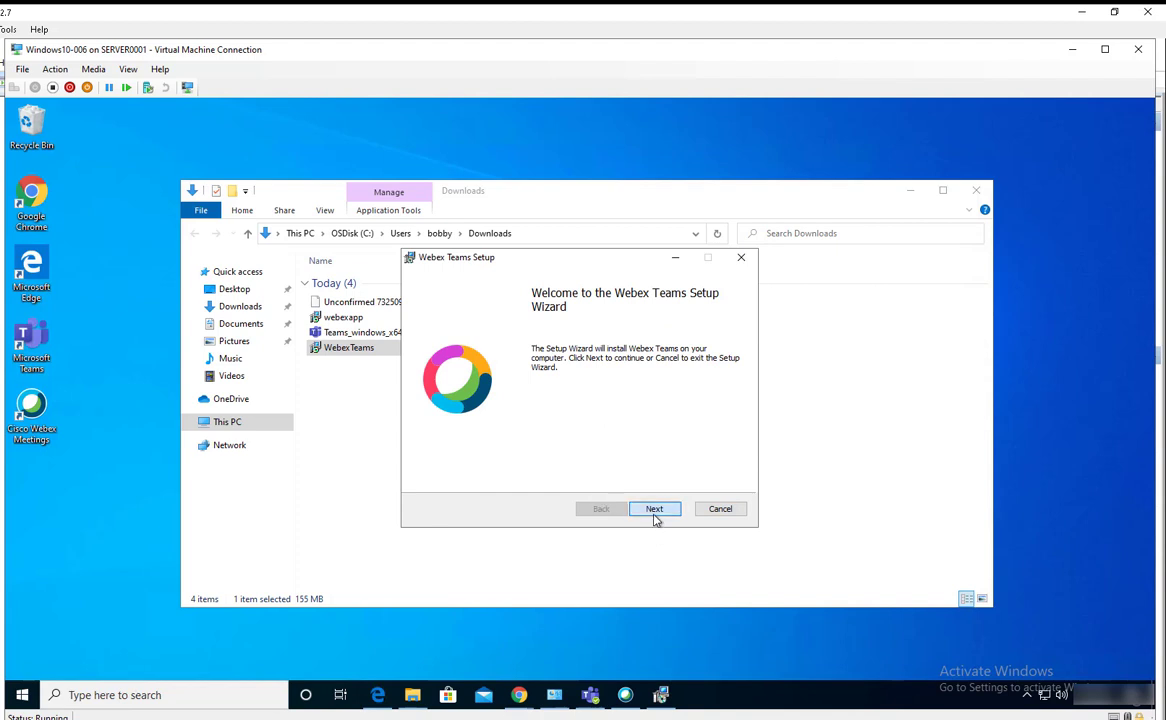
click(654, 509)
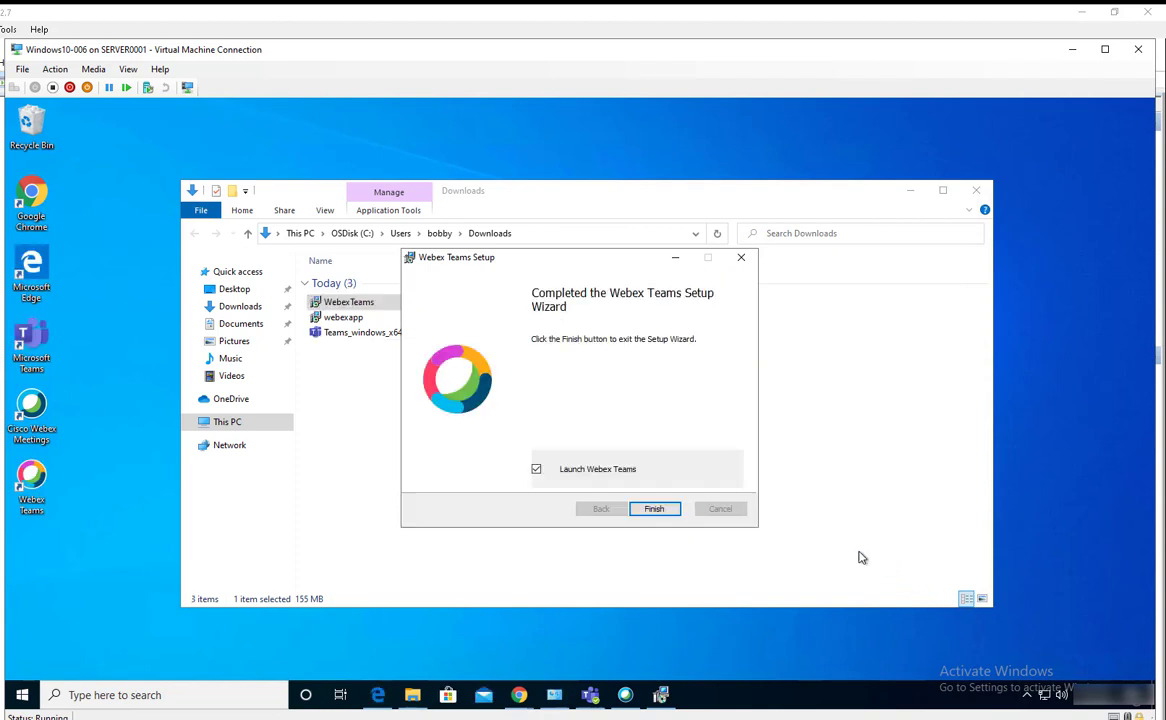
click(599, 470)
Close Webex Teams setup and launch Webex Meetings and Webex Teams from their desktop icons
click(650, 512)
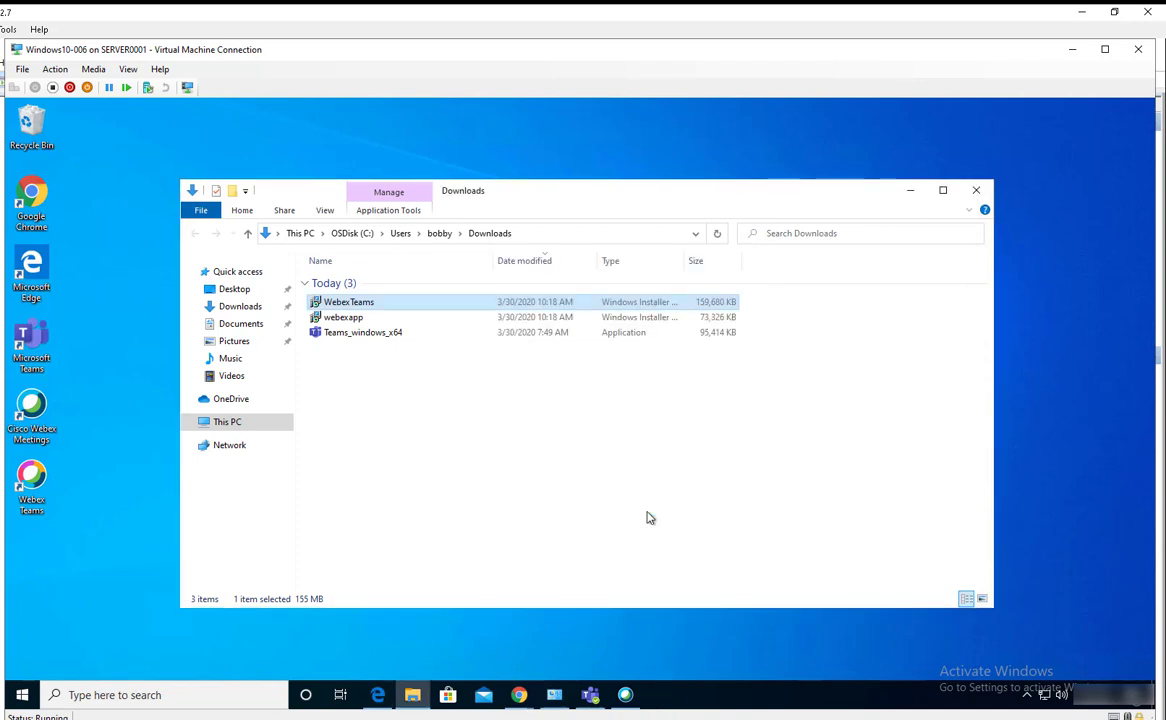
double_click(30, 405)
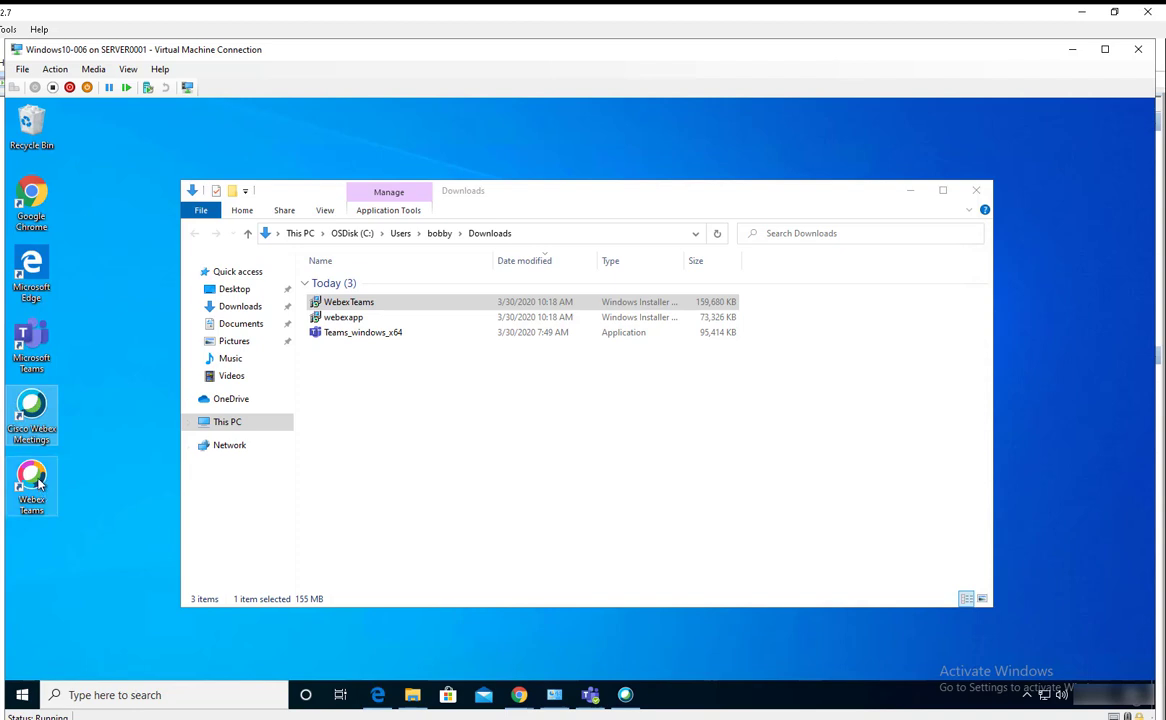
double_click(36, 482)
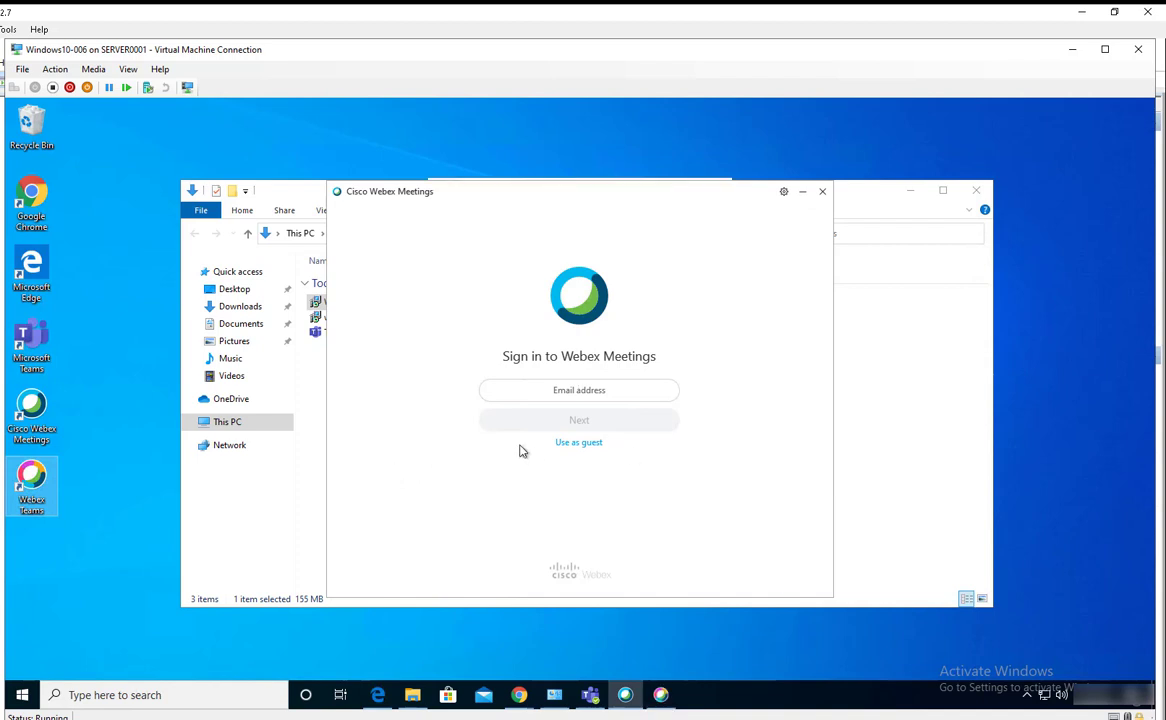
Bring the Webex Teams licence agreement forward and agree to its terms
click(664, 695)
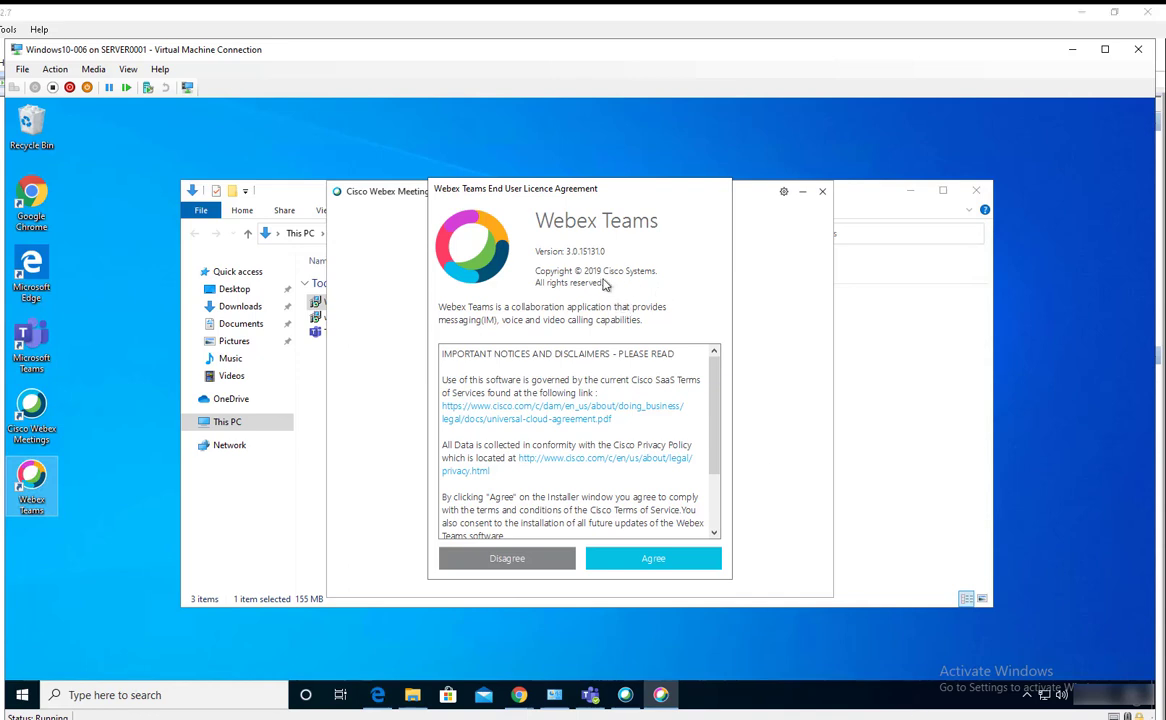
click(671, 566)
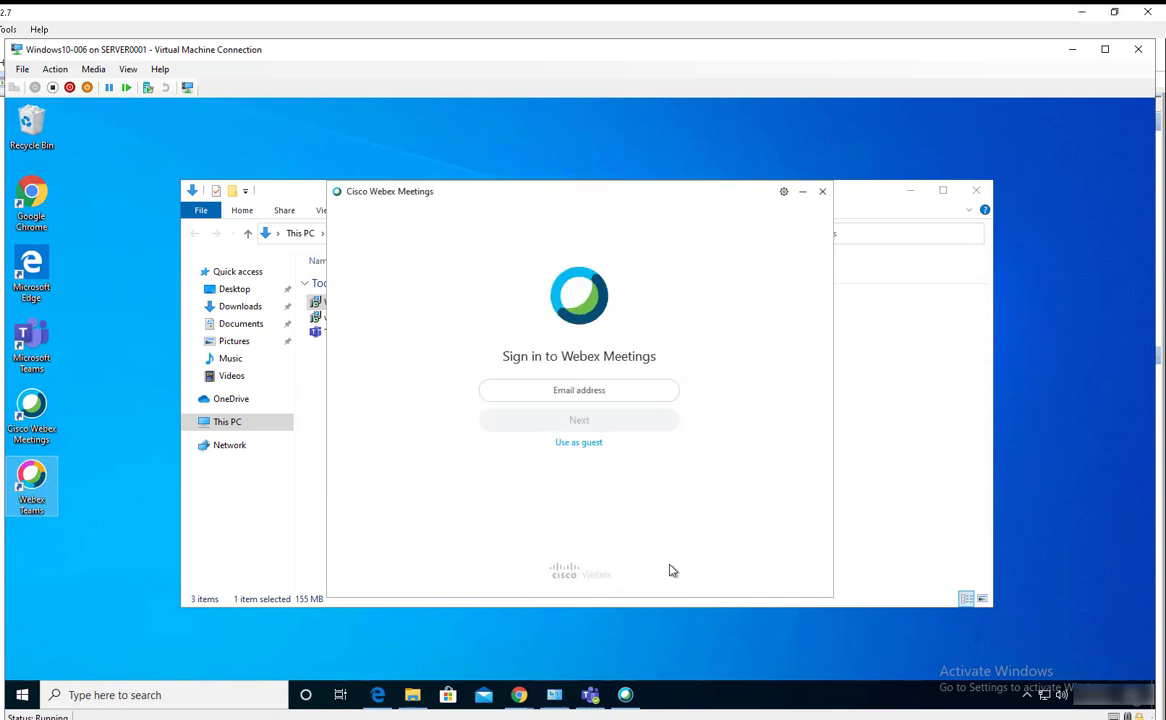